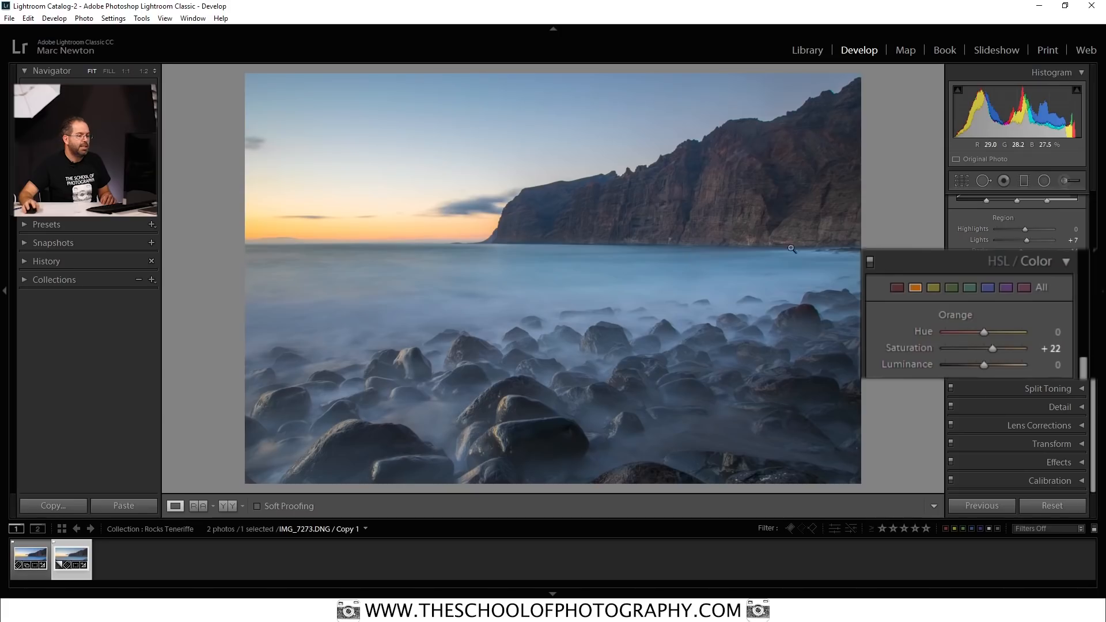
# Set the blue saturation to +36 and compare the photo with the HSL colour adjustments off and on.
pyautogui.click(988, 288)
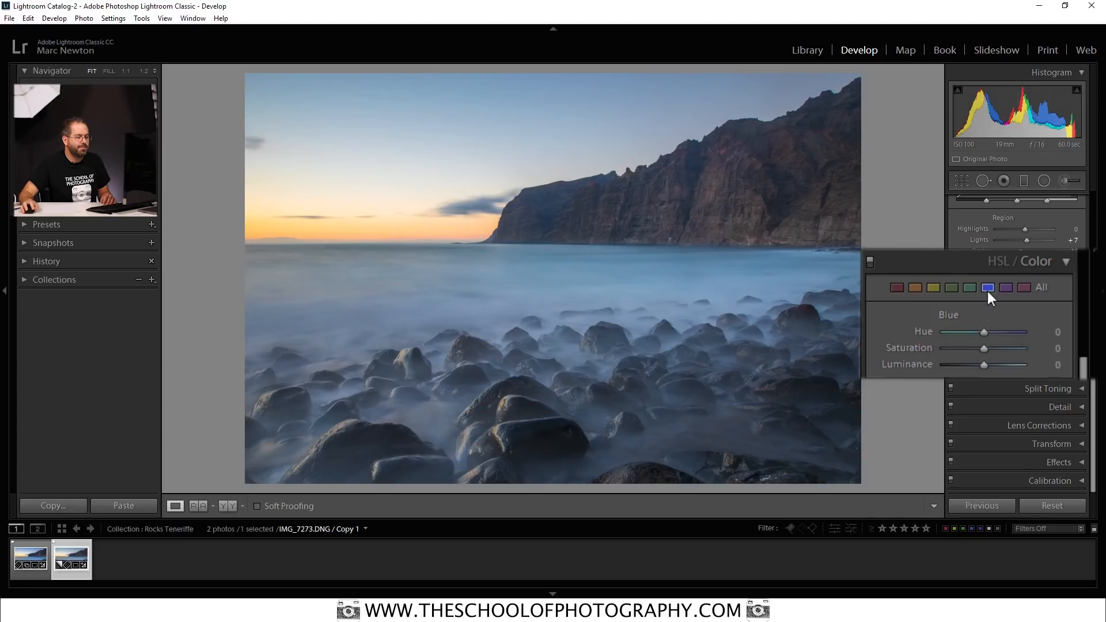
pyautogui.moveTo(985, 349); pyautogui.dragTo(998, 357)
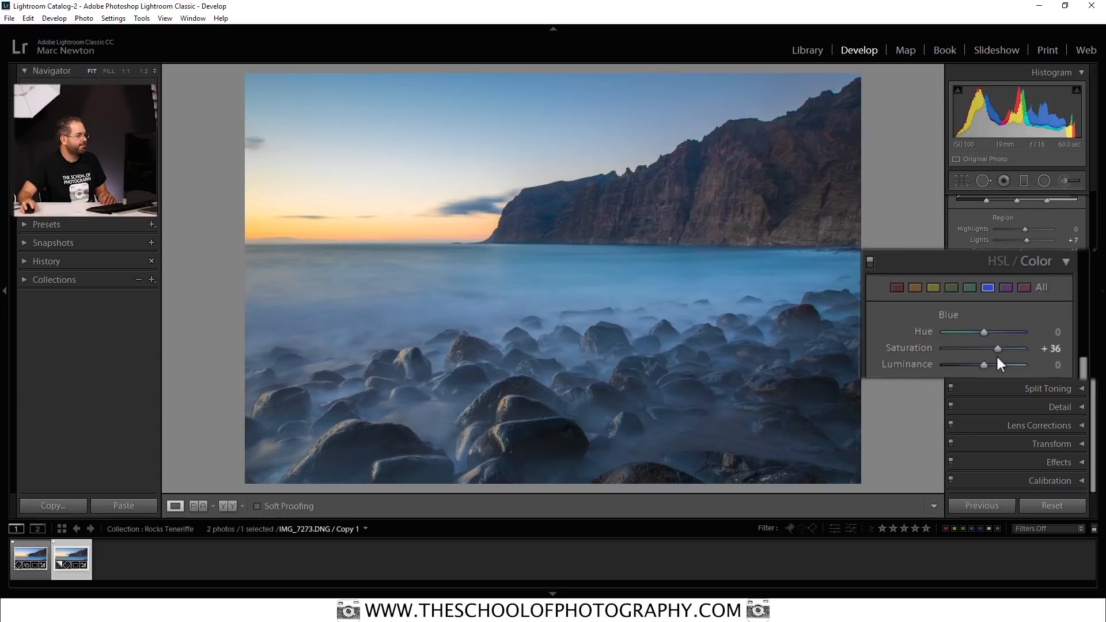
pyautogui.click(873, 261)
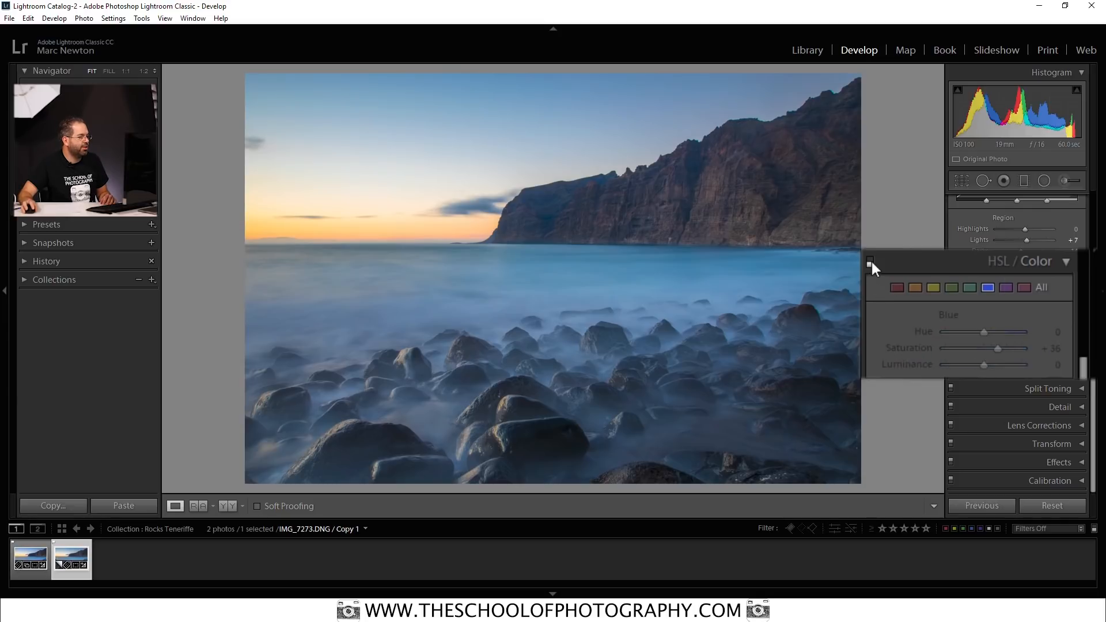
pyautogui.click(873, 262)
pyautogui.click(873, 262)
pyautogui.click(872, 262)
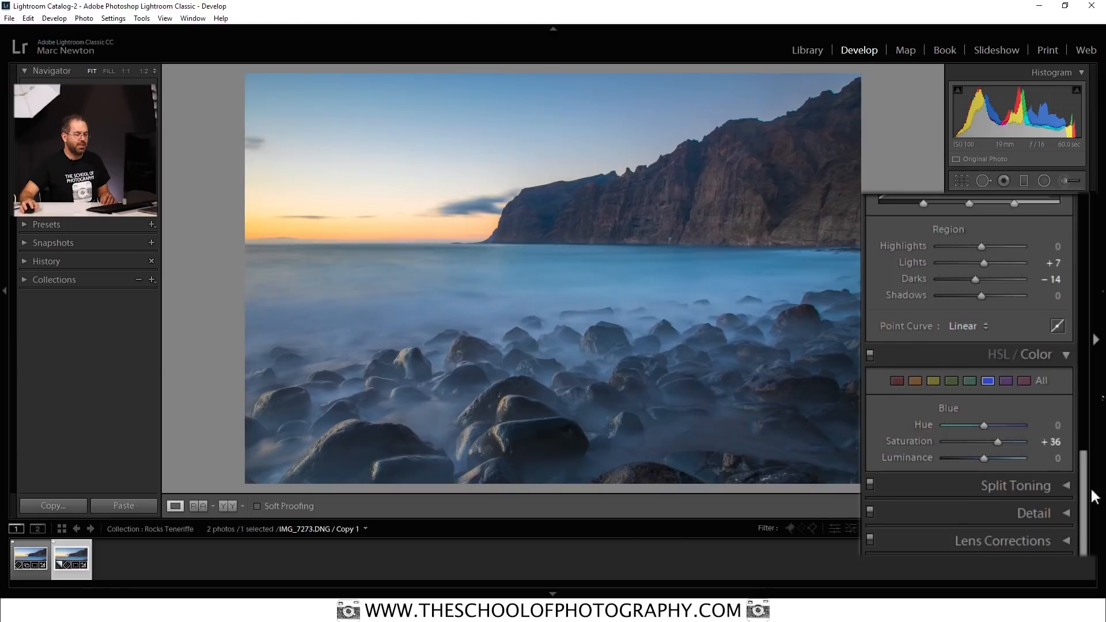
# Set the sharpening amount to 80 in the Detail settings.
pyautogui.click(1060, 512)
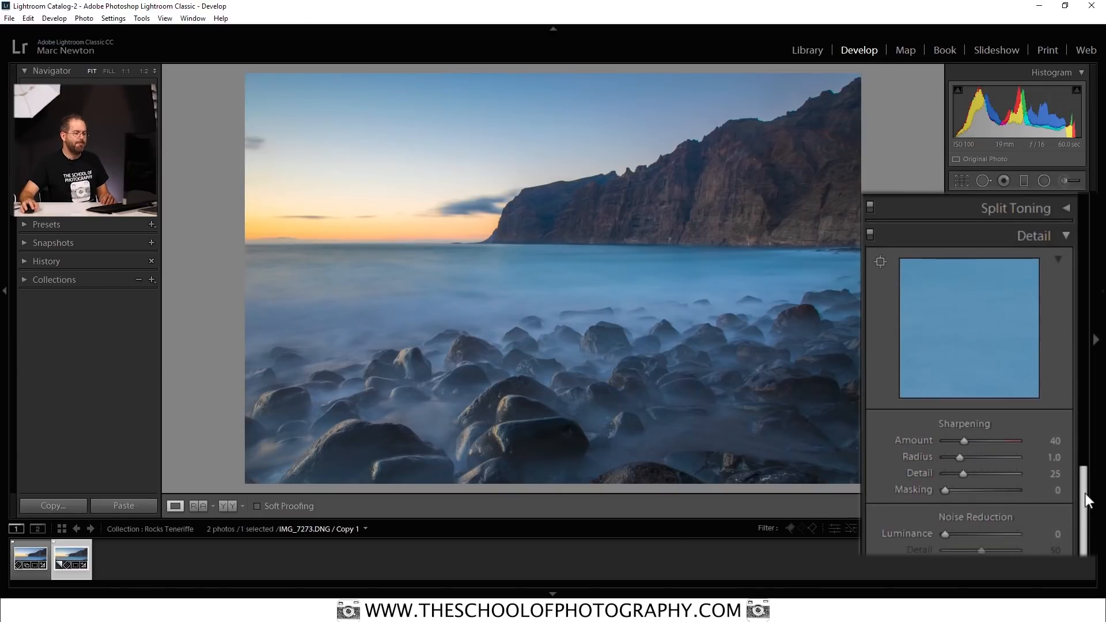
pyautogui.scroll(-4, 1085, 507)
pyautogui.click(1055, 330)
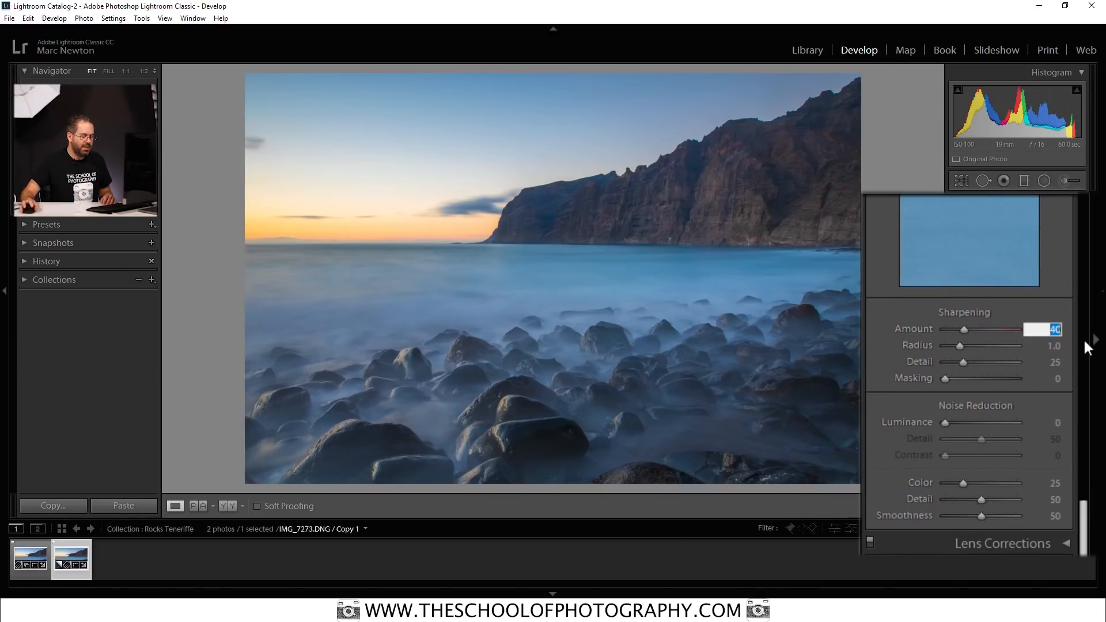
pyautogui.write('80')
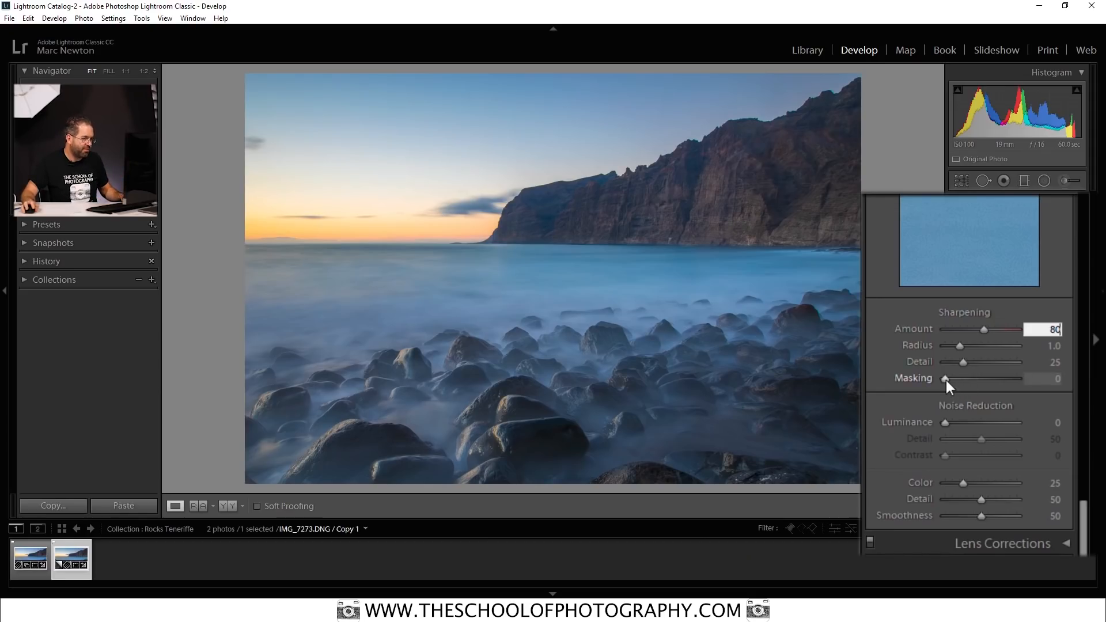
# Set the sharpening masking to 44 while previewing the black-and-white edge mask.
pyautogui.keyDown('alt'); pyautogui.click(946, 380); pyautogui.keyUp('alt')
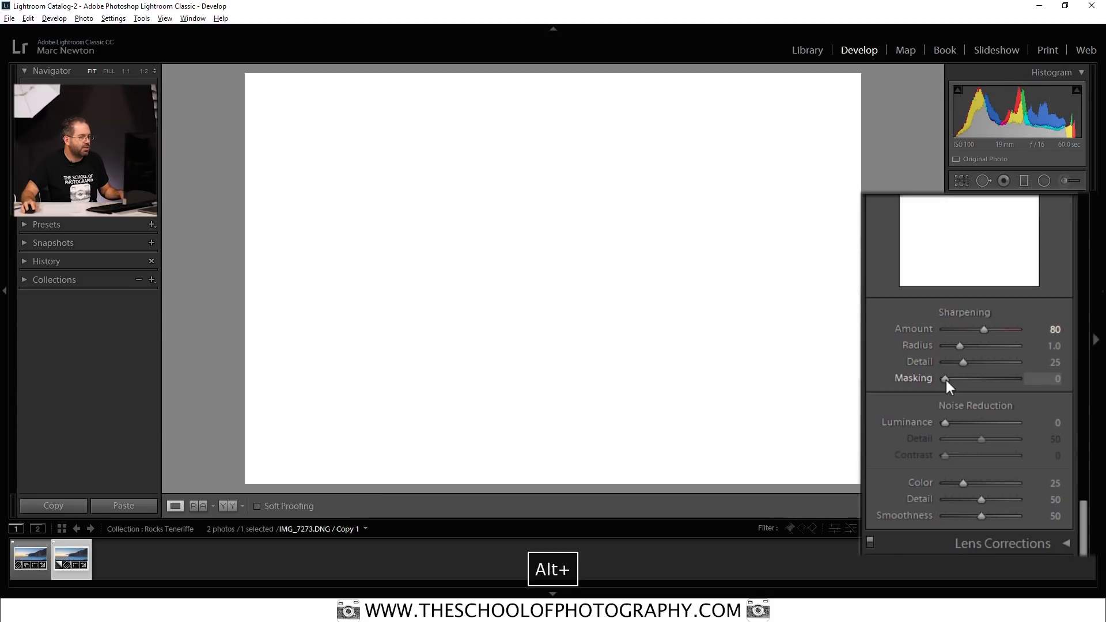
pyautogui.moveTo(946, 381); pyautogui.dragTo(967, 380)
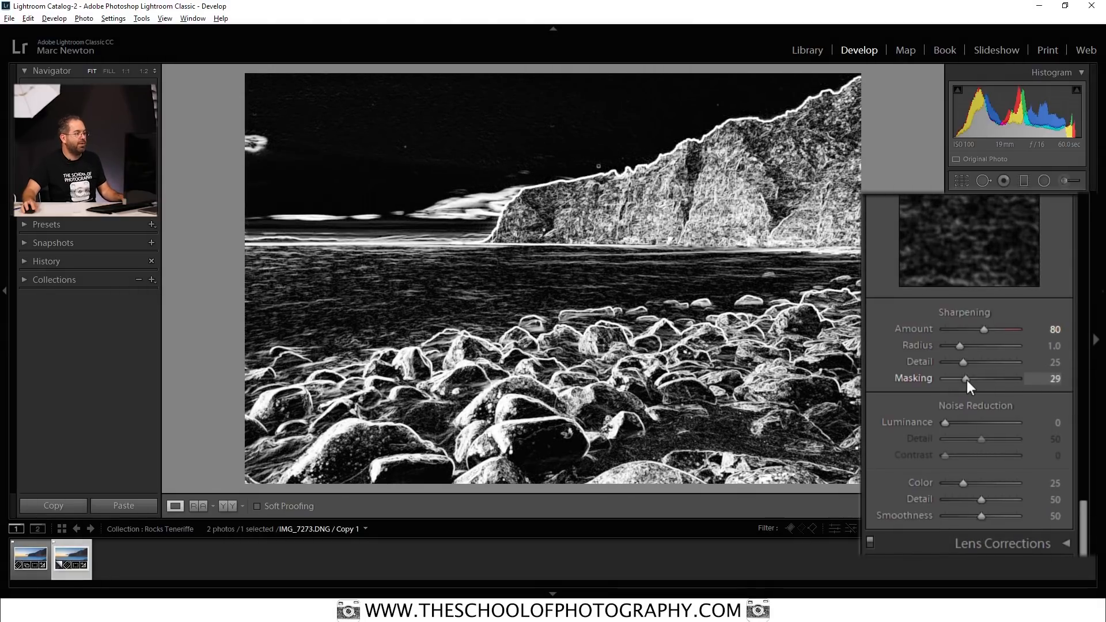
pyautogui.moveTo(966, 381); pyautogui.dragTo(978, 380)
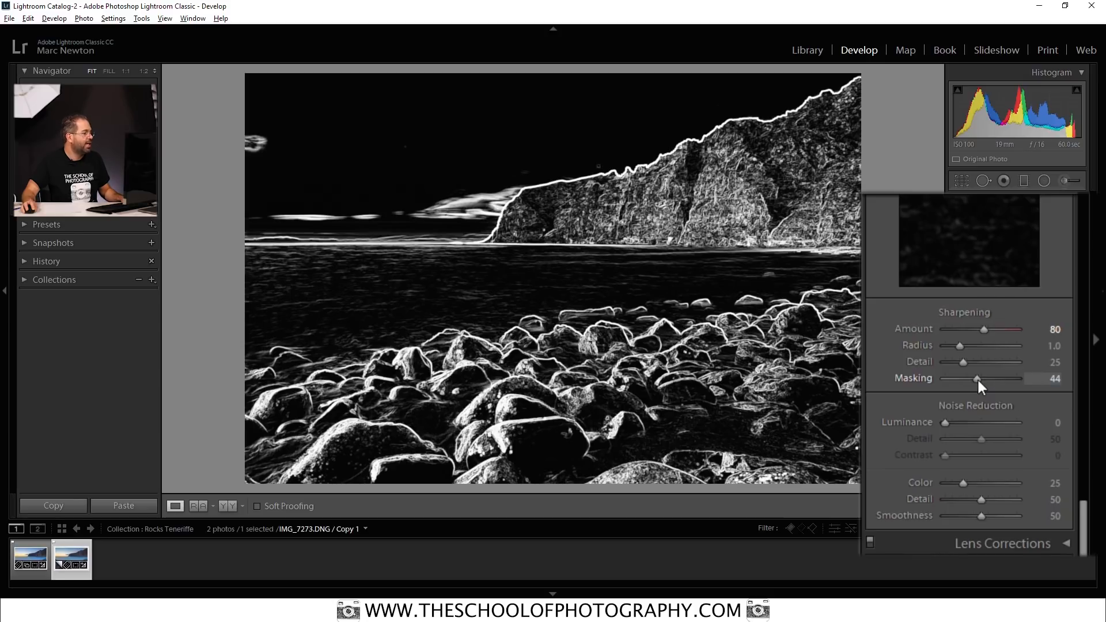
pyautogui.moveTo(977, 377); pyautogui.dragTo(978, 381)
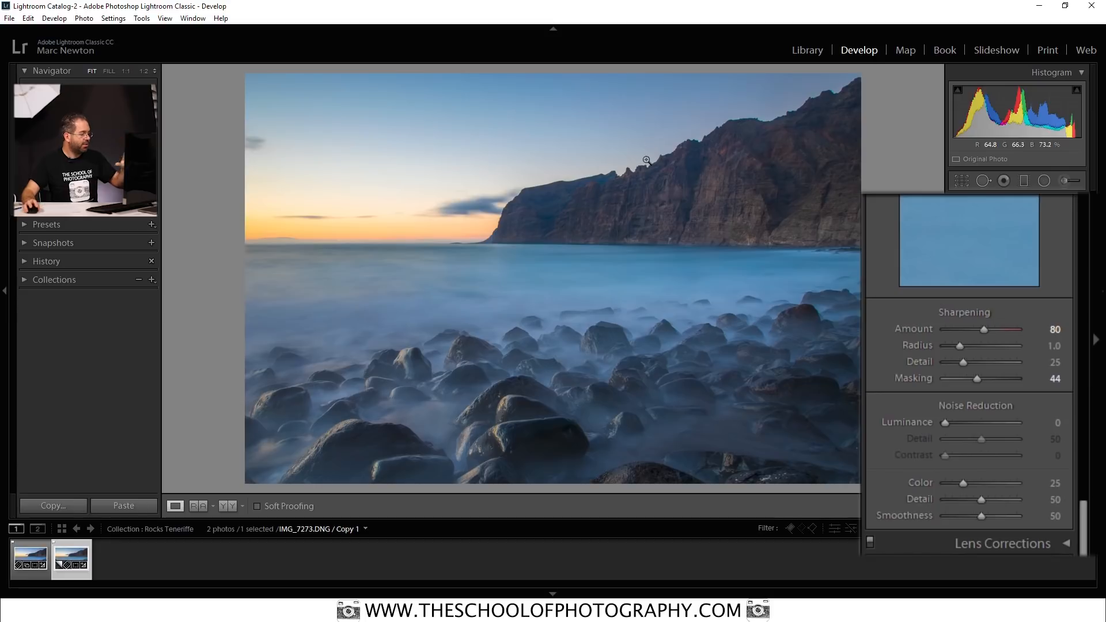
# Examine the foreground rocks at 1:2 zoom with the Detail adjustments switched off and back on.
pyautogui.click(542, 422)
pyautogui.moveTo(489, 400); pyautogui.dragTo(696, 326)
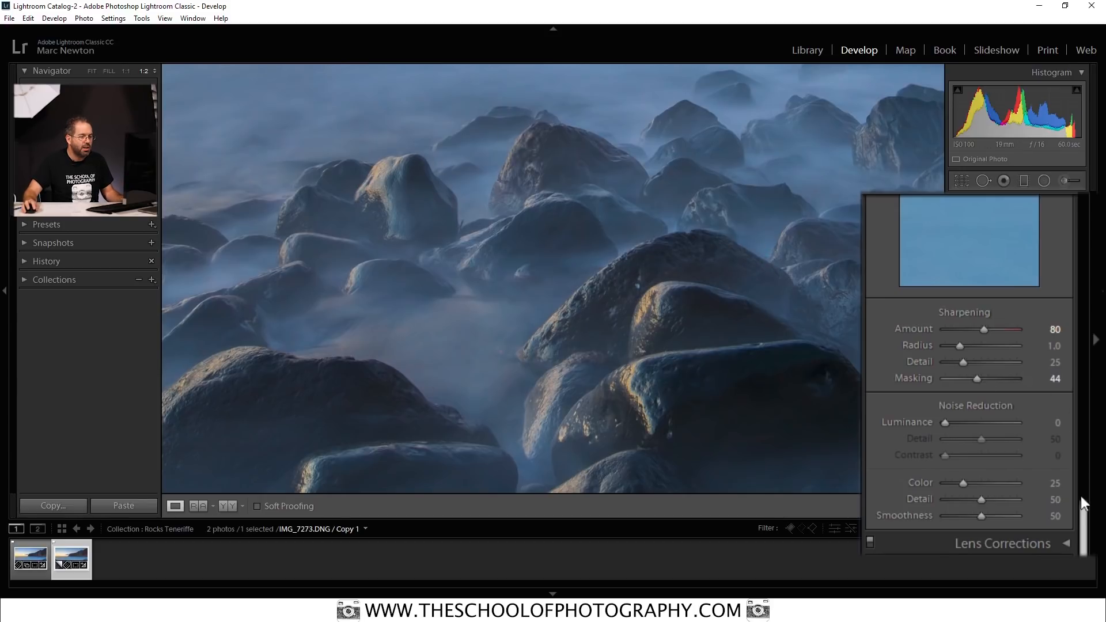
pyautogui.moveTo(1084, 520); pyautogui.dragTo(1086, 488)
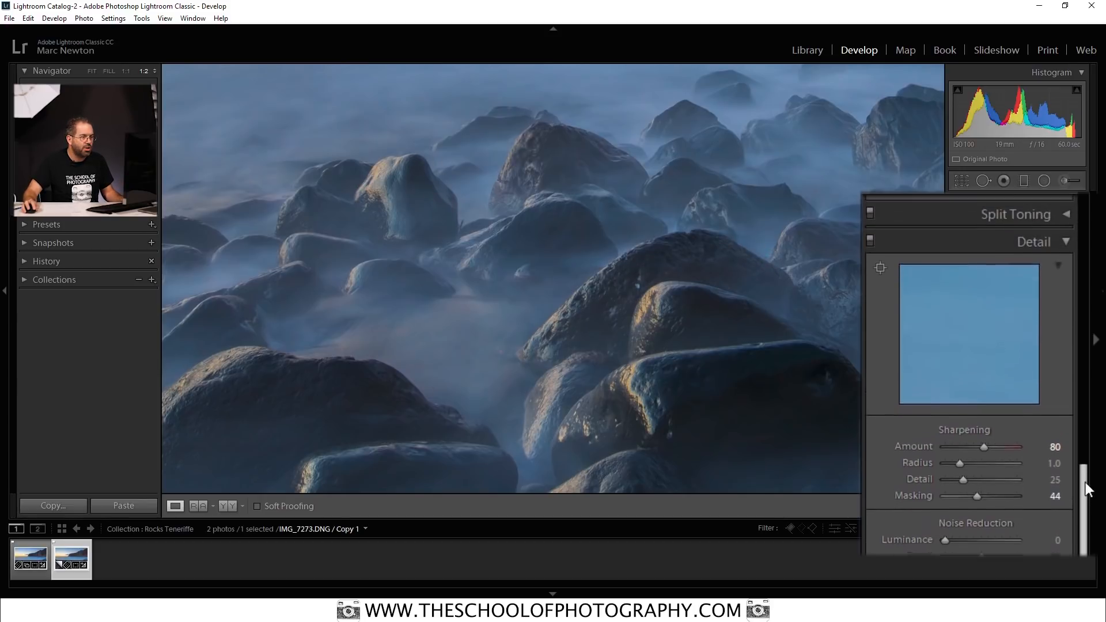
pyautogui.click(870, 242)
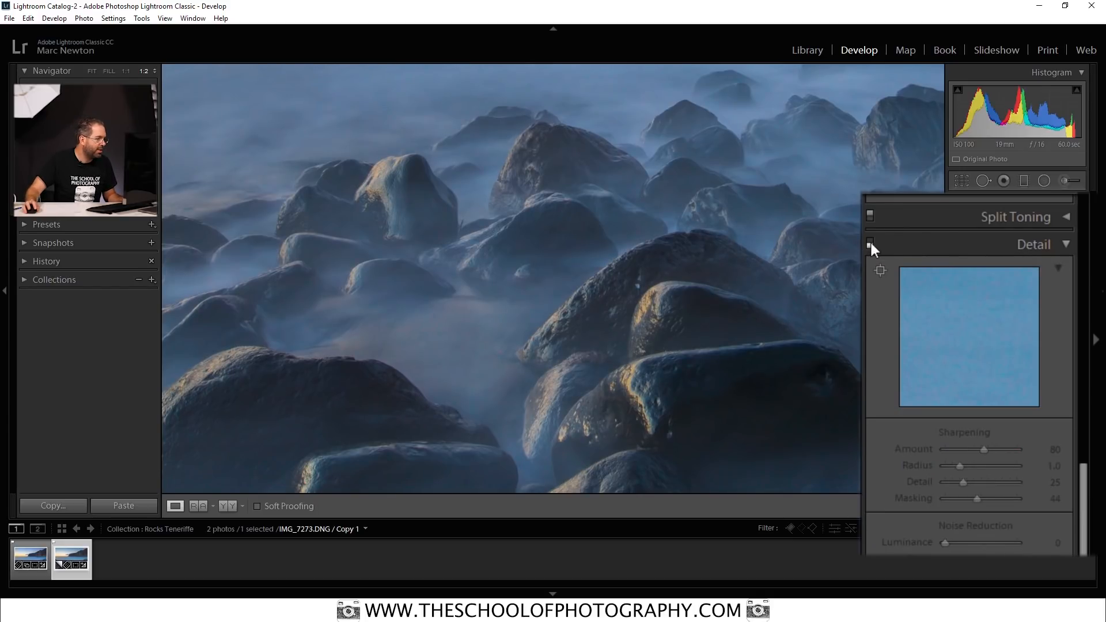
pyautogui.click(871, 242)
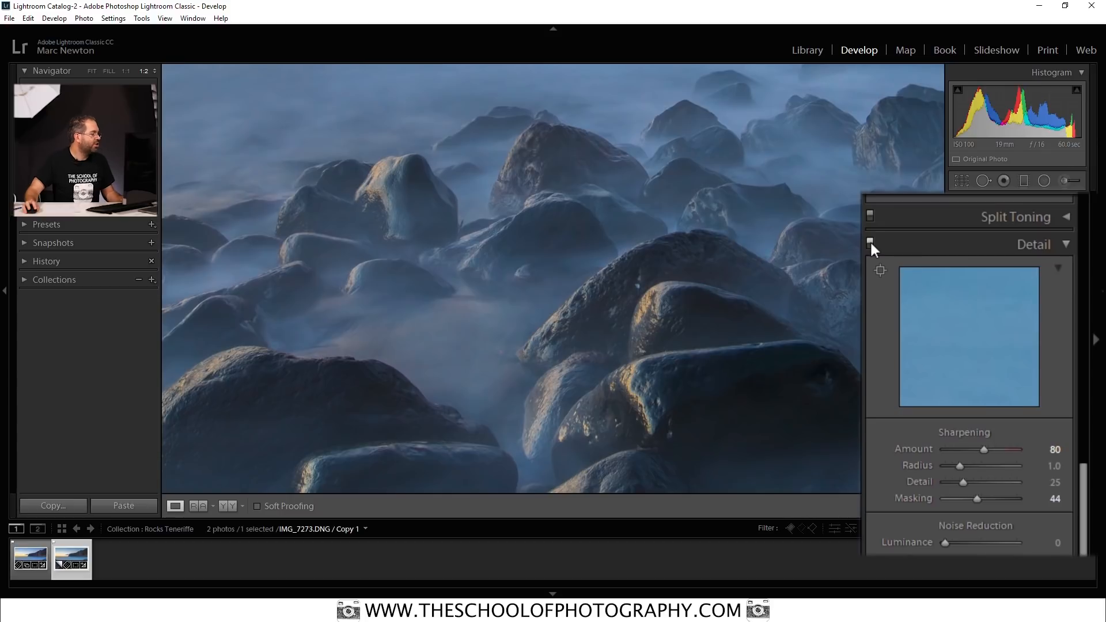
# Compare the large foreground rocks at 1:1 zoom with and without the Detail adjustments, and return to the whole photo.
pyautogui.click(128, 72)
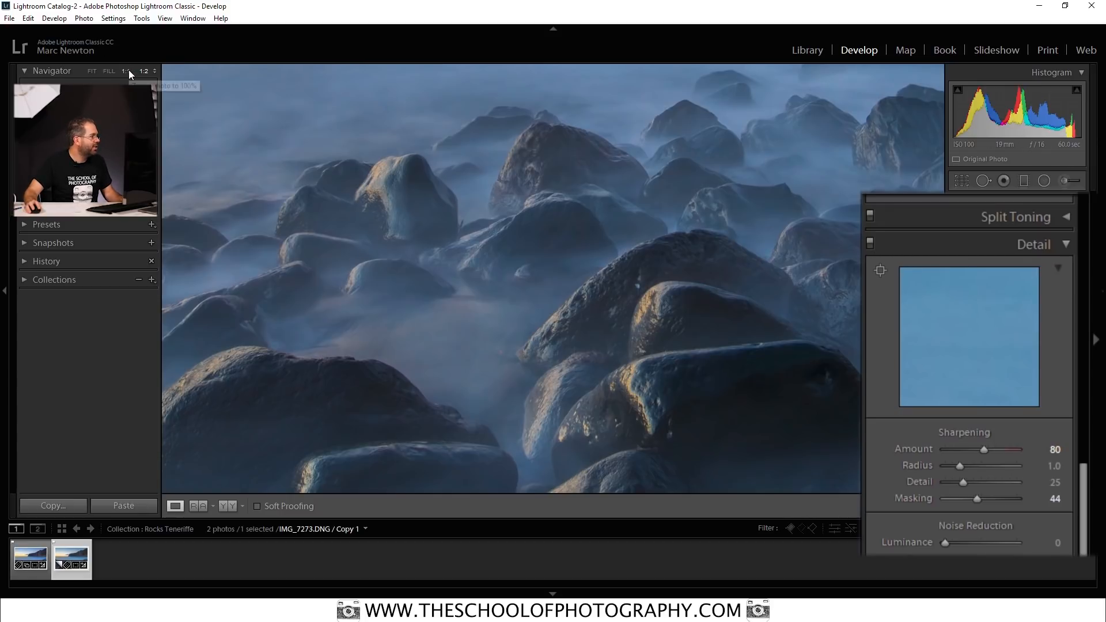
pyautogui.moveTo(651, 345); pyautogui.dragTo(507, 283)
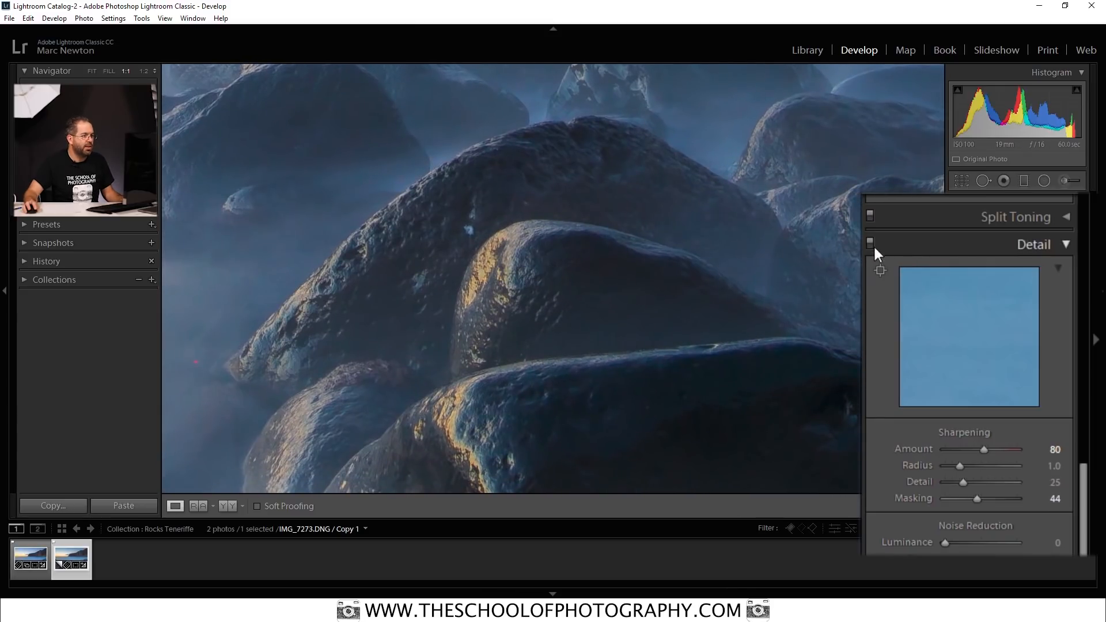
pyautogui.click(871, 242)
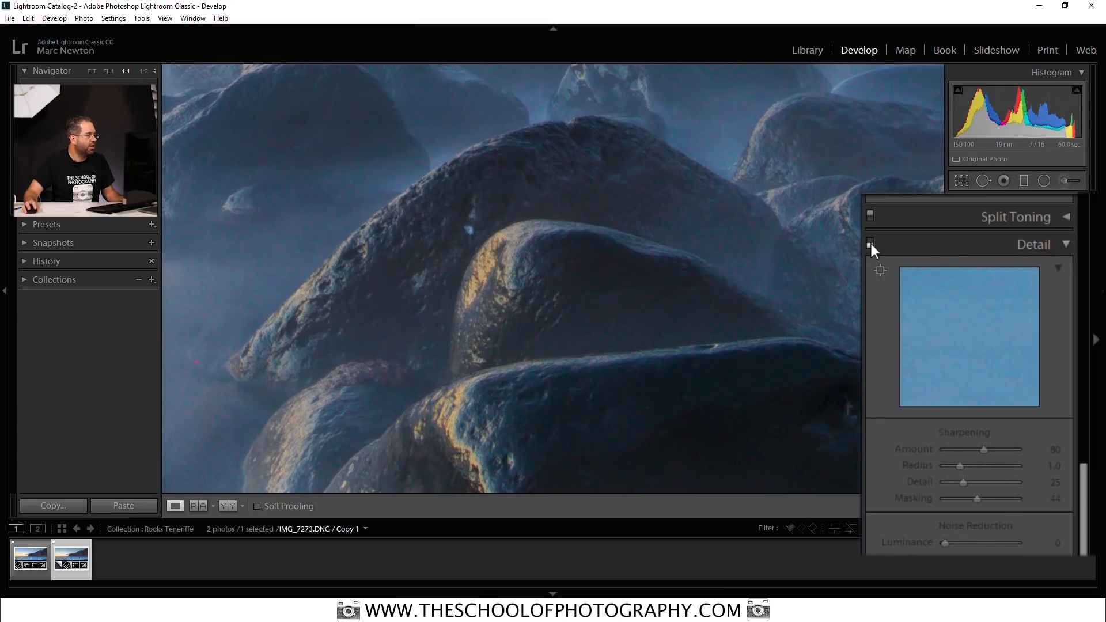
pyautogui.click(870, 242)
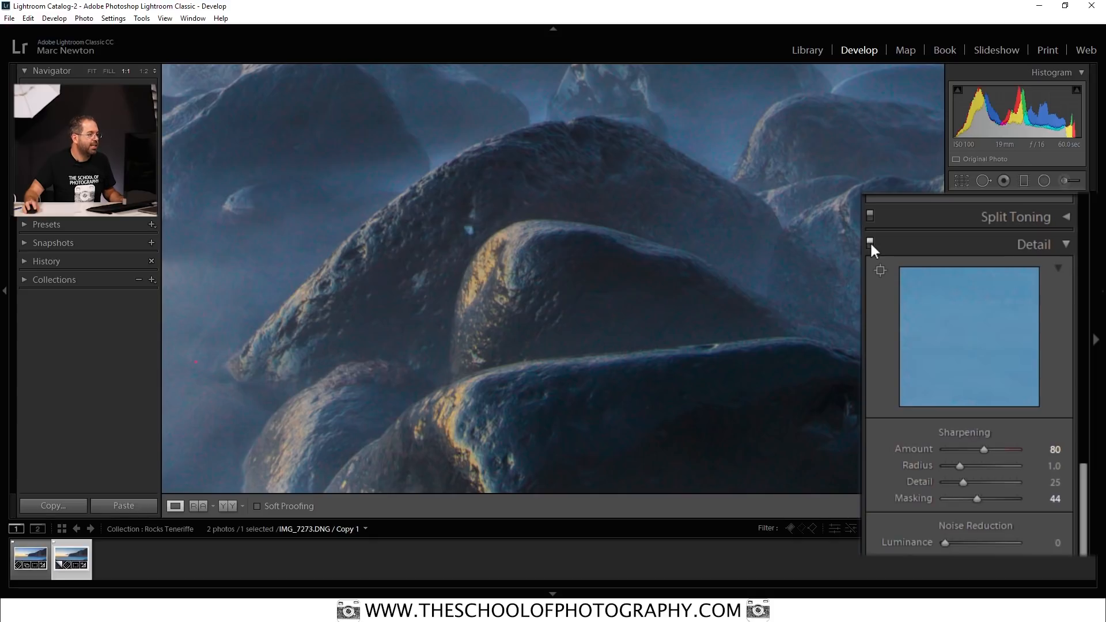
pyautogui.click(870, 242)
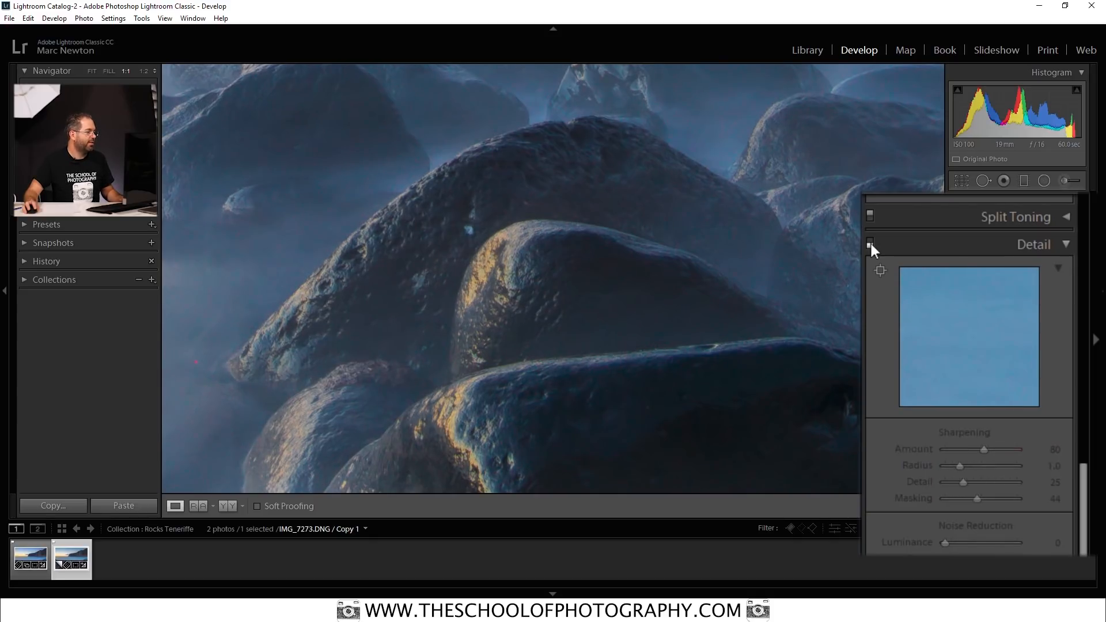
pyautogui.click(870, 242)
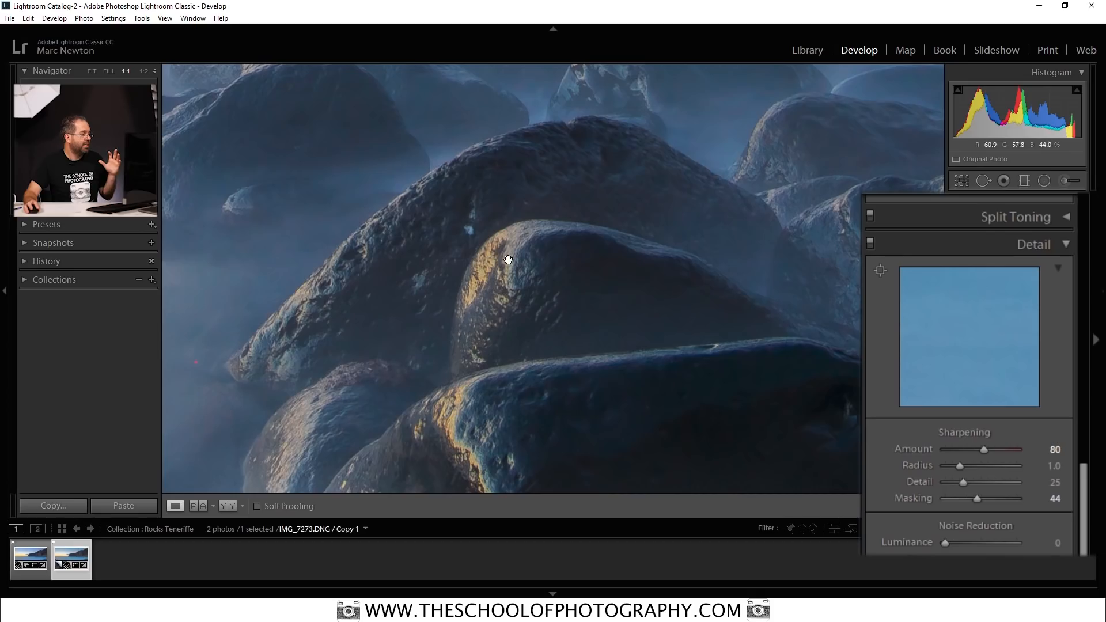
pyautogui.click(514, 260)
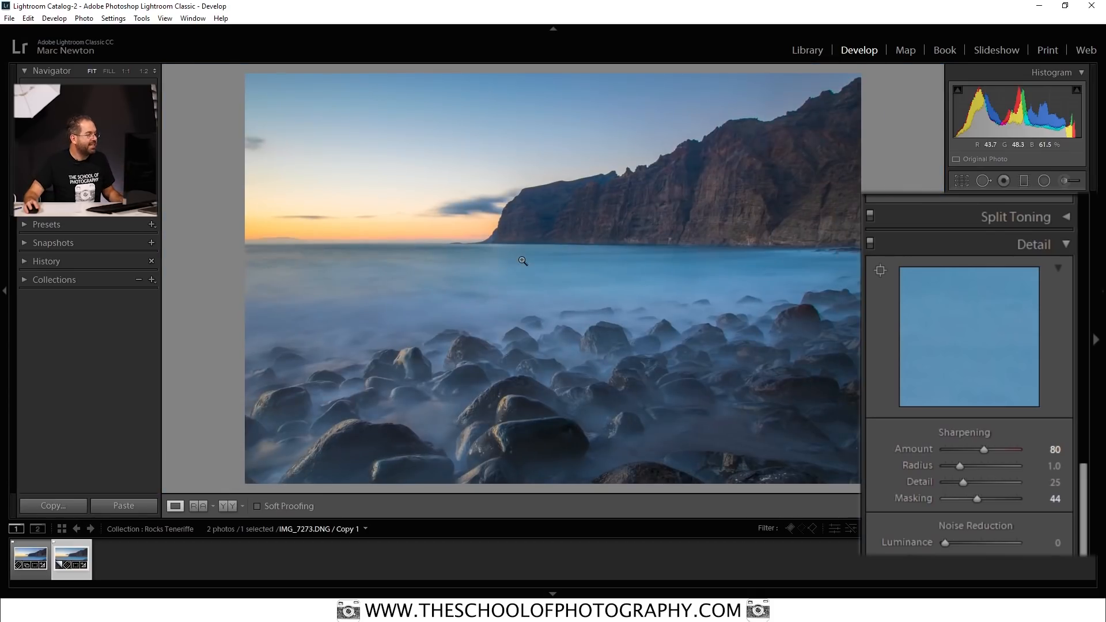
# Enable Remove Chromatic Aberration in the lens corrections, comparing the mountain ridge at 1:1 zoom with it off and on.
pyautogui.moveTo(1084, 486); pyautogui.dragTo(1076, 553)
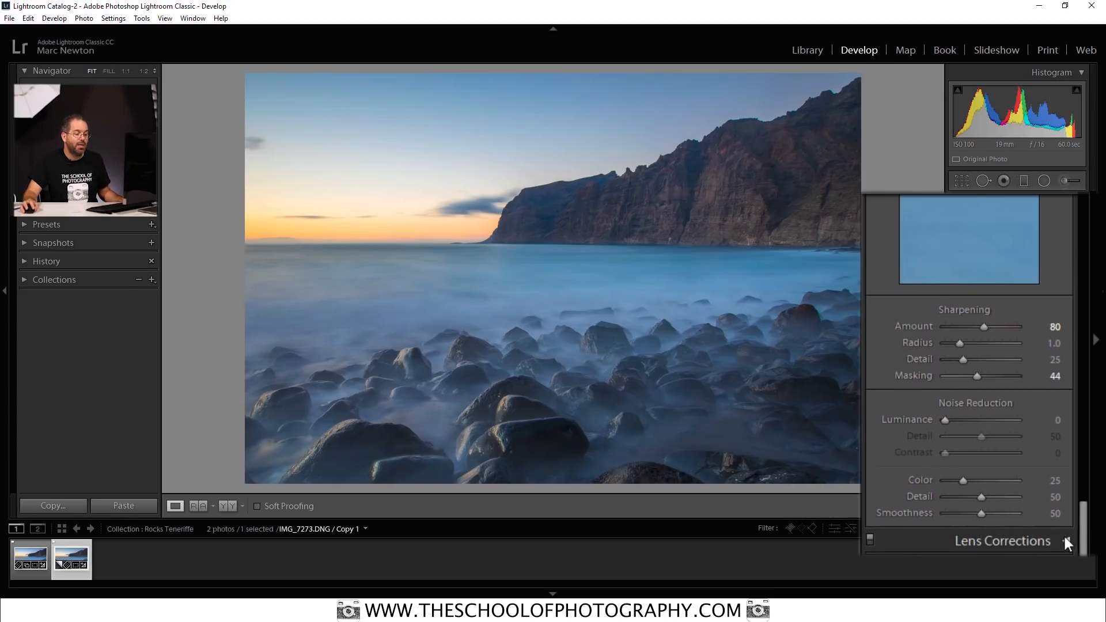
pyautogui.click(1063, 535)
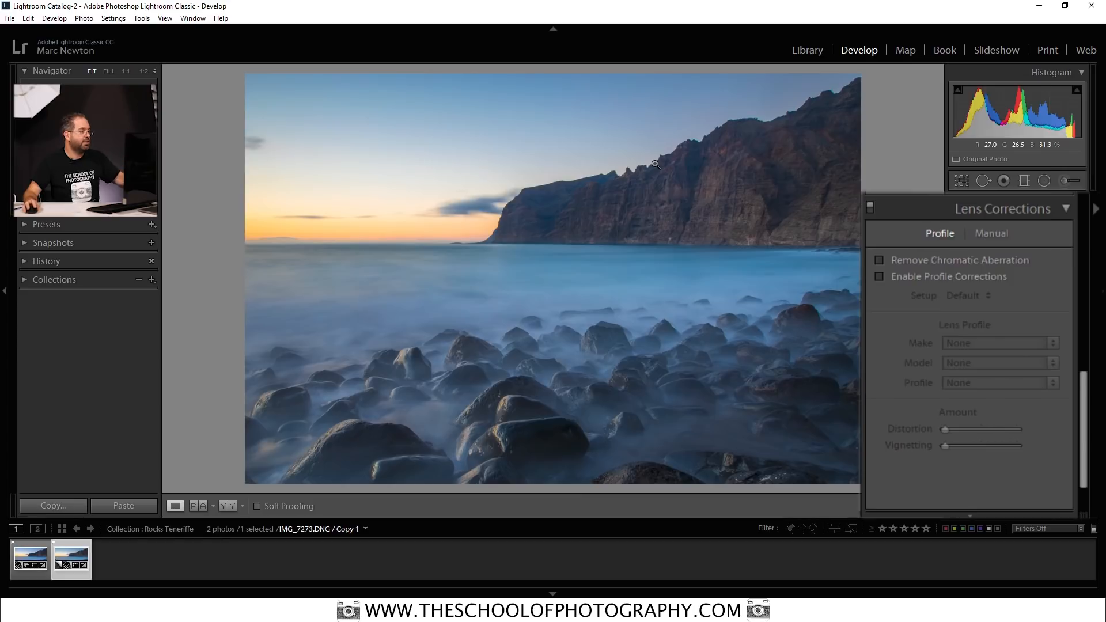
pyautogui.click(618, 183)
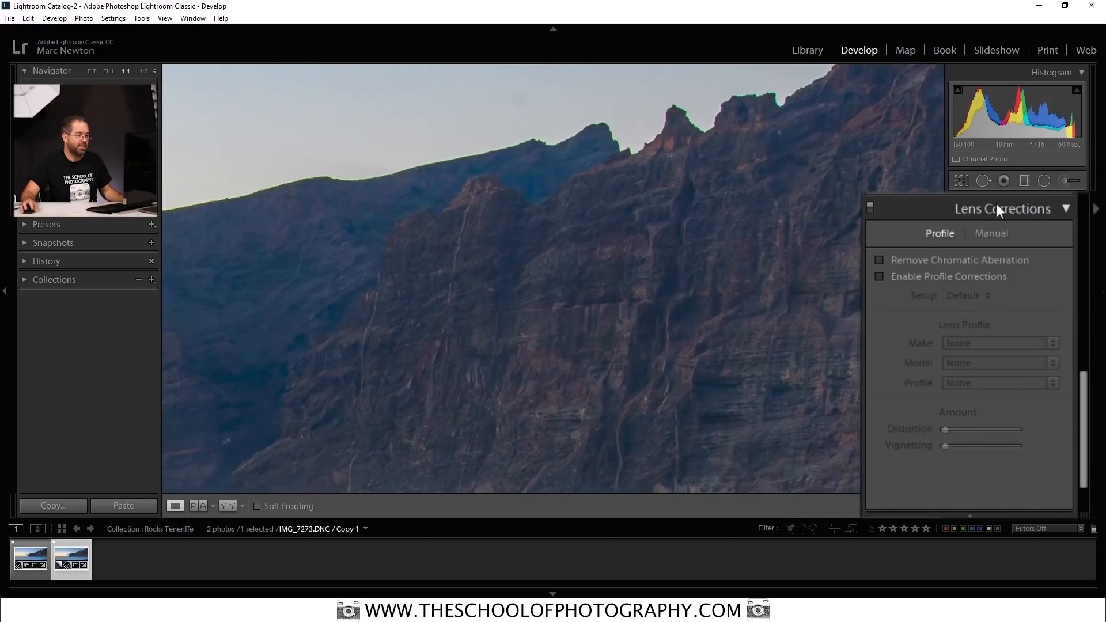
pyautogui.click(879, 257)
pyautogui.click(880, 260)
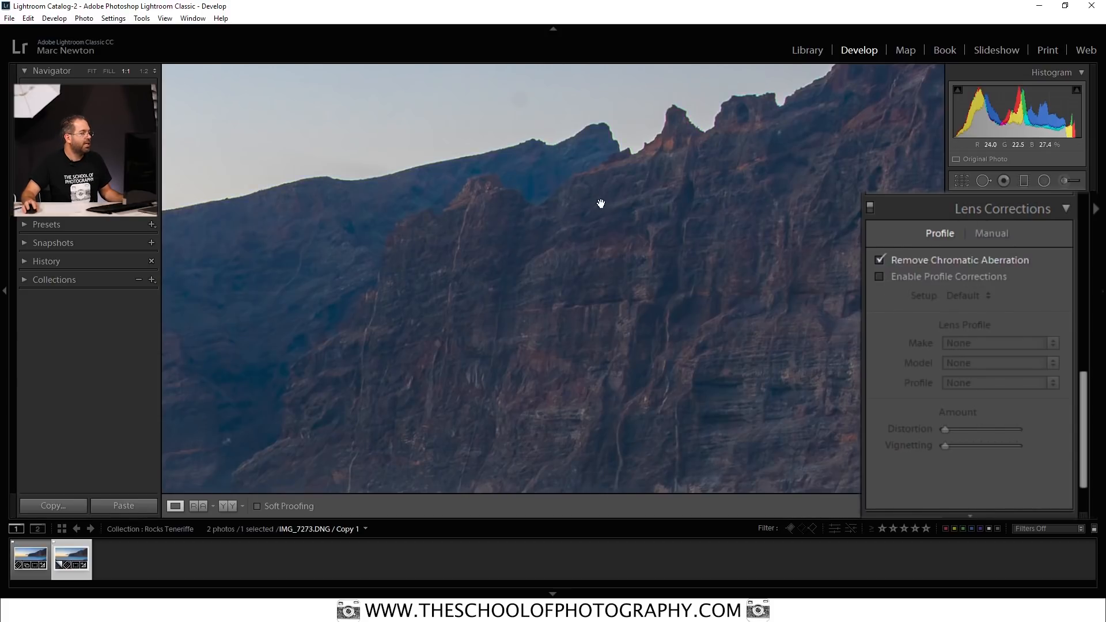
pyautogui.click(878, 259)
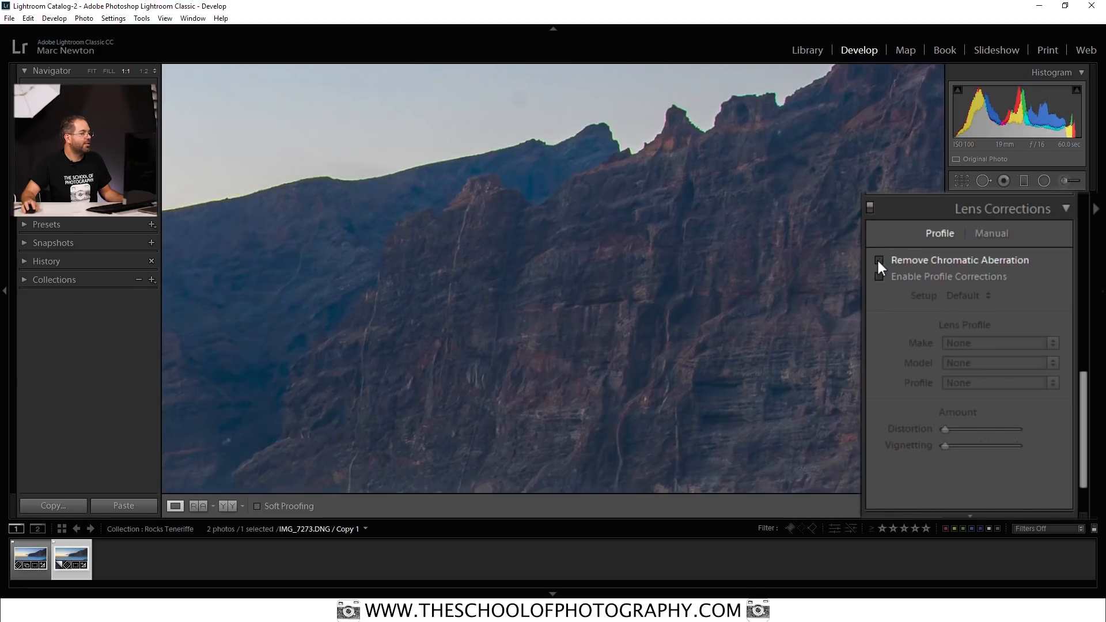
pyautogui.click(878, 259)
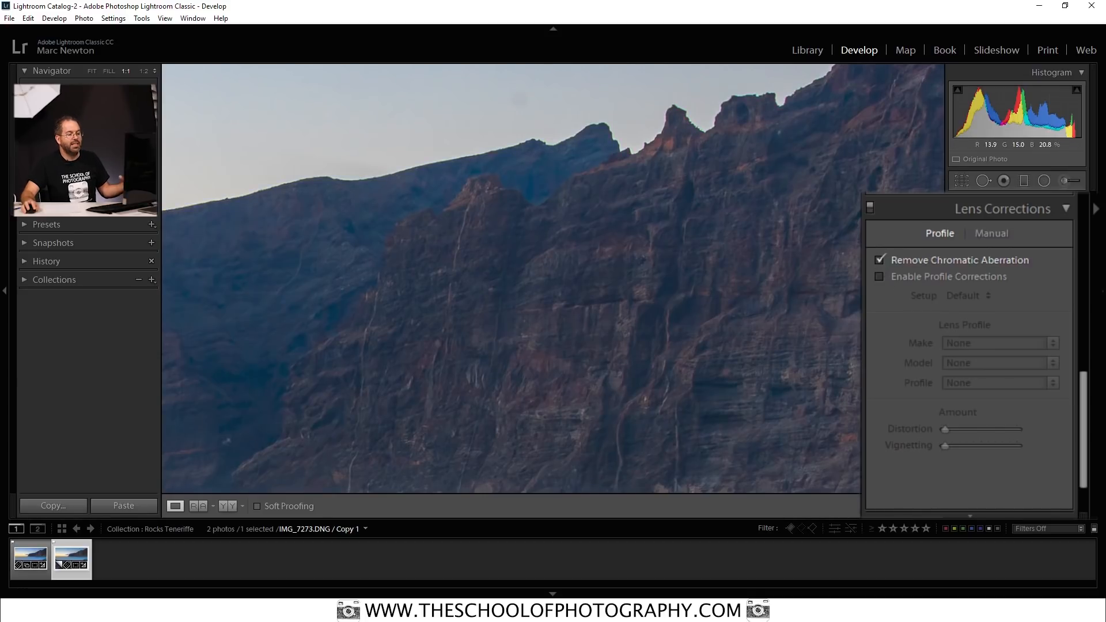
# Look over the manual lens correction settings, go back to the profile ones and fit the whole photo in view.
pyautogui.click(992, 233)
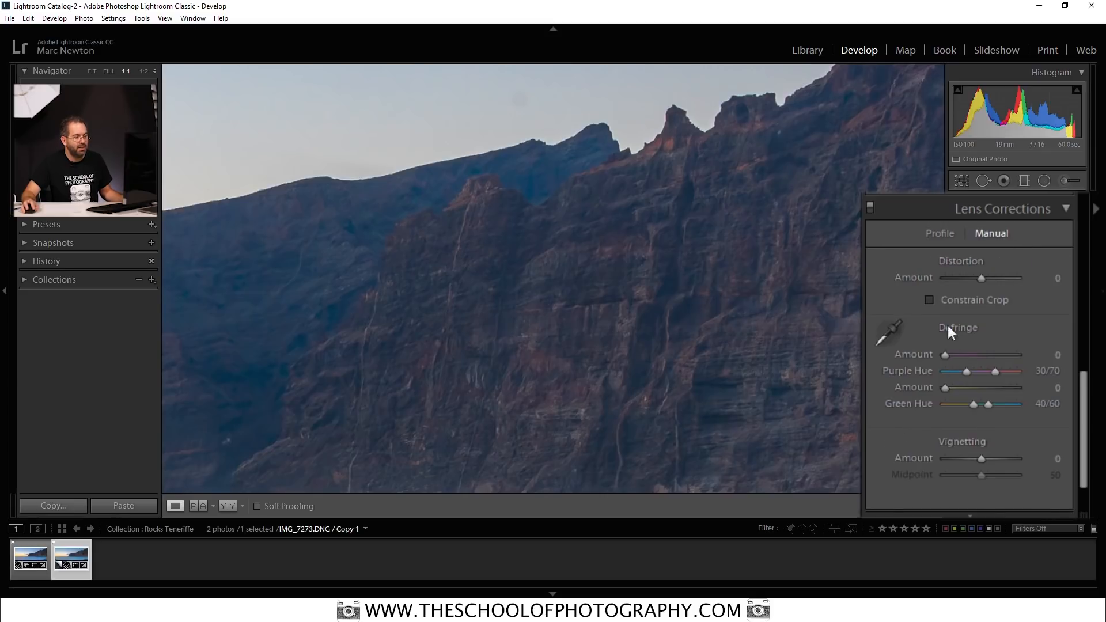
pyautogui.click(947, 235)
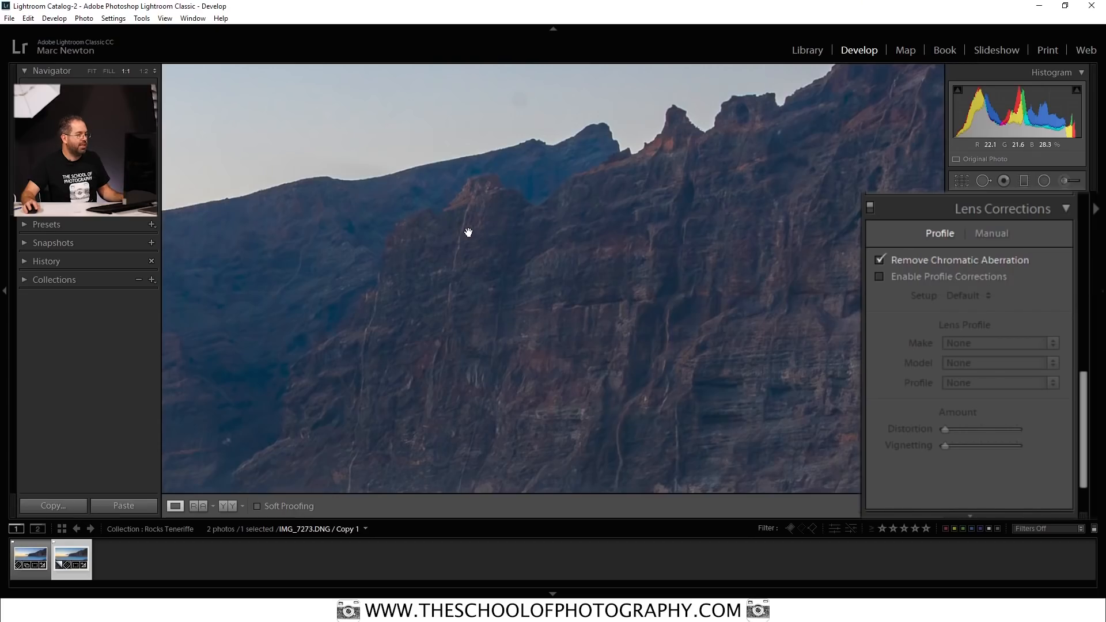
pyautogui.click(470, 234)
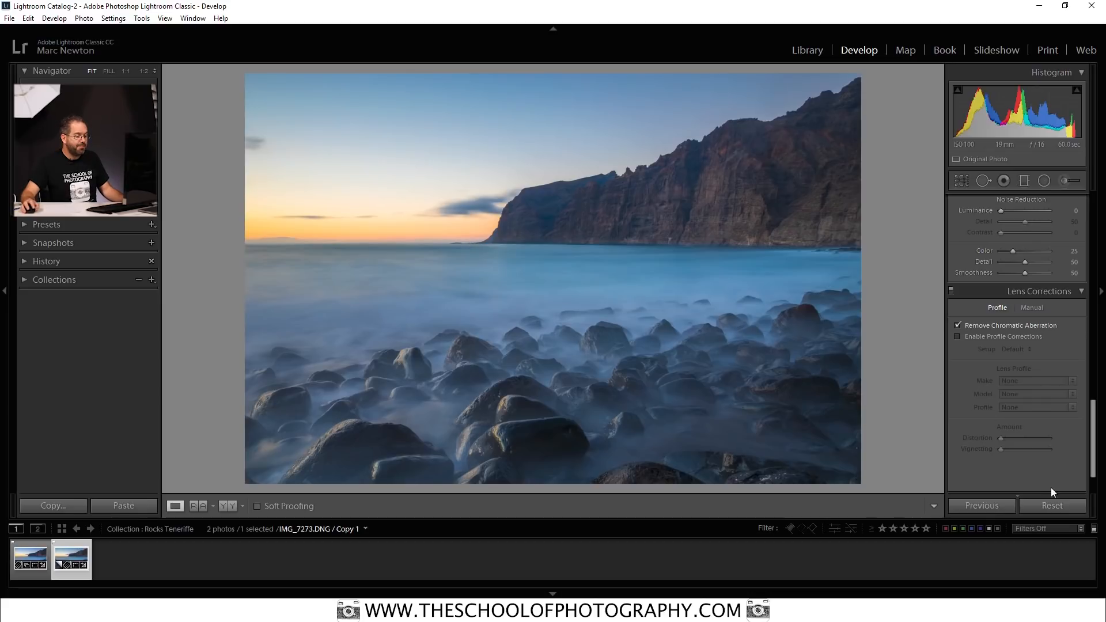
# Reset the photo and compare it with the edit through the history, ending on the latest Remove Chromatic Aberration state.
pyautogui.click(1052, 506)
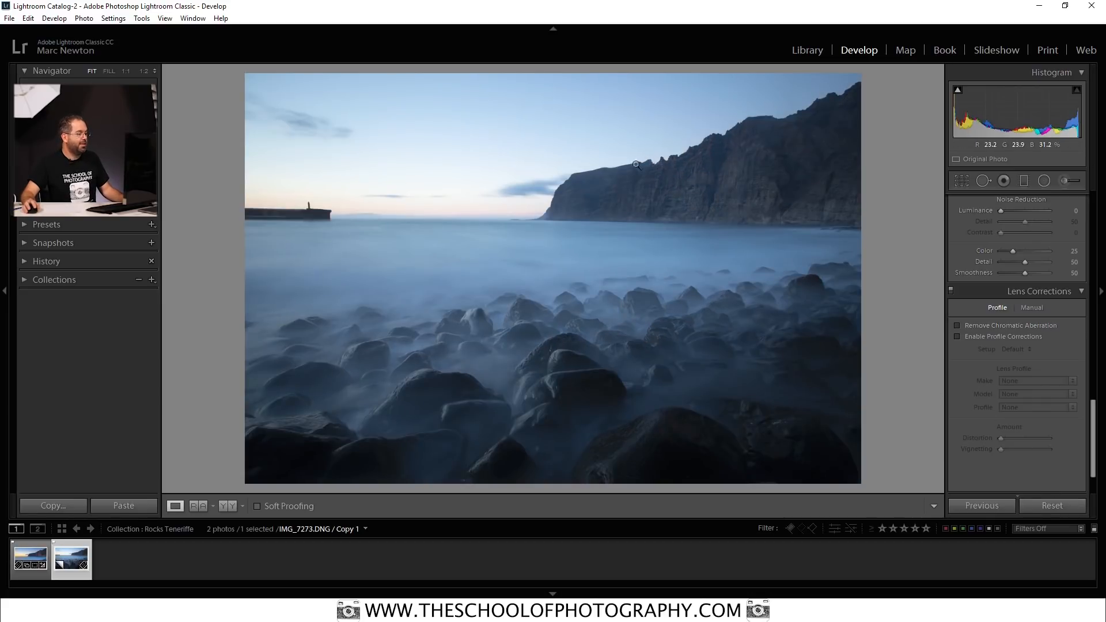
pyautogui.click(31, 283)
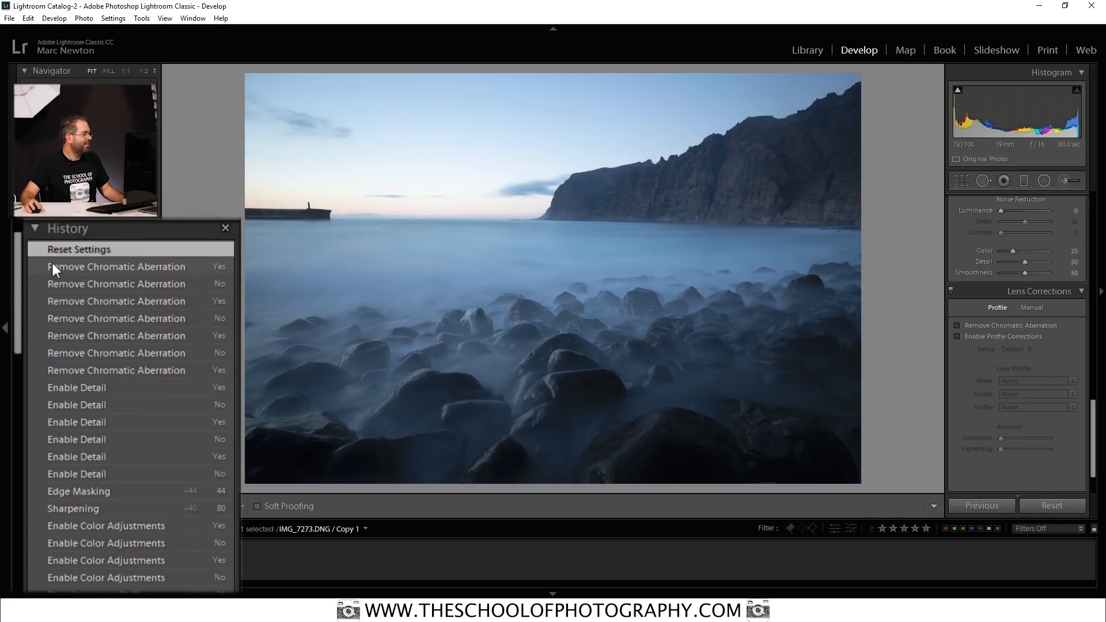
pyautogui.click(83, 269)
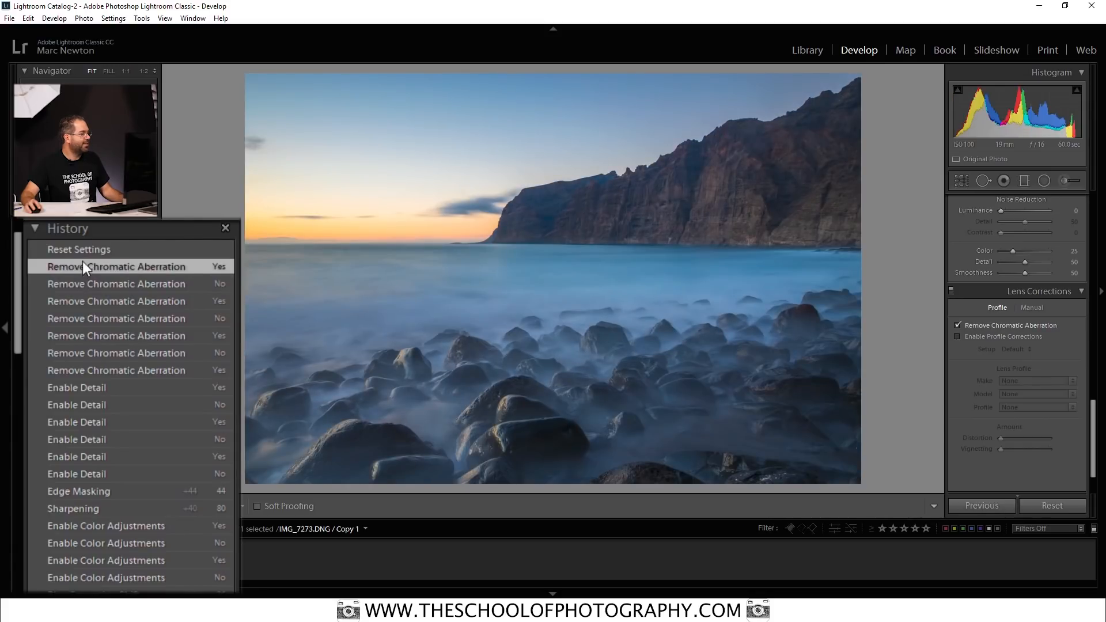
pyautogui.click(84, 249)
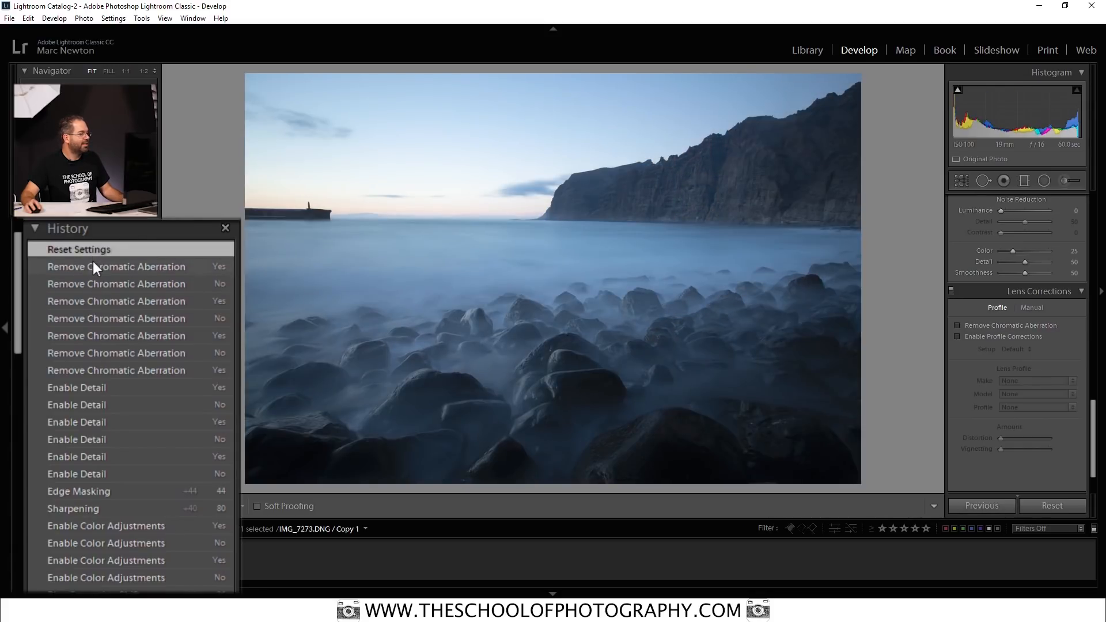
pyautogui.click(92, 262)
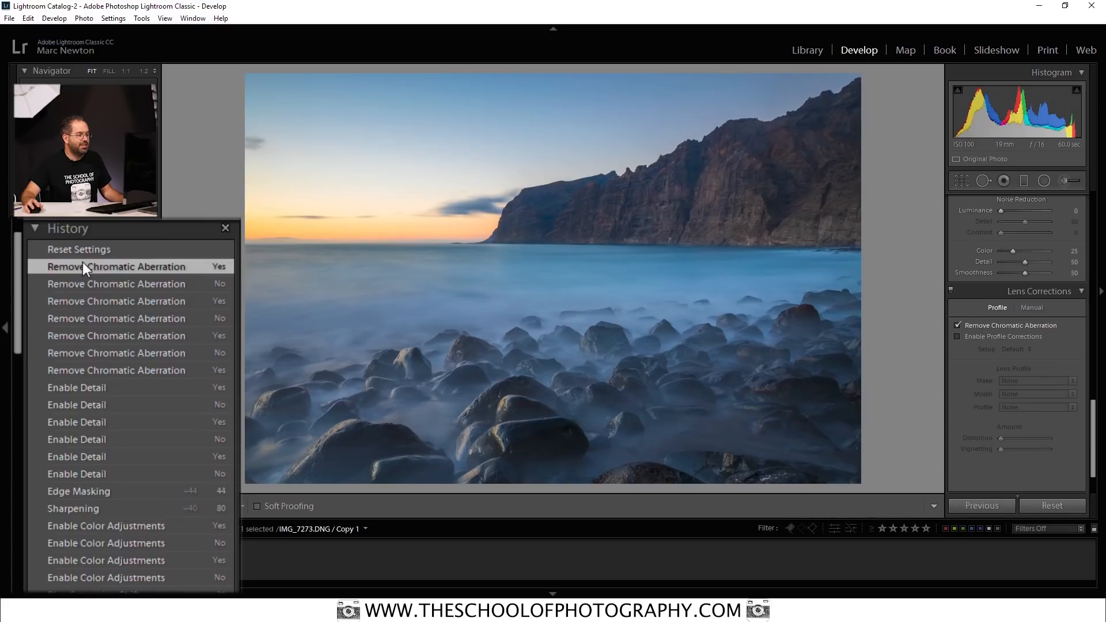